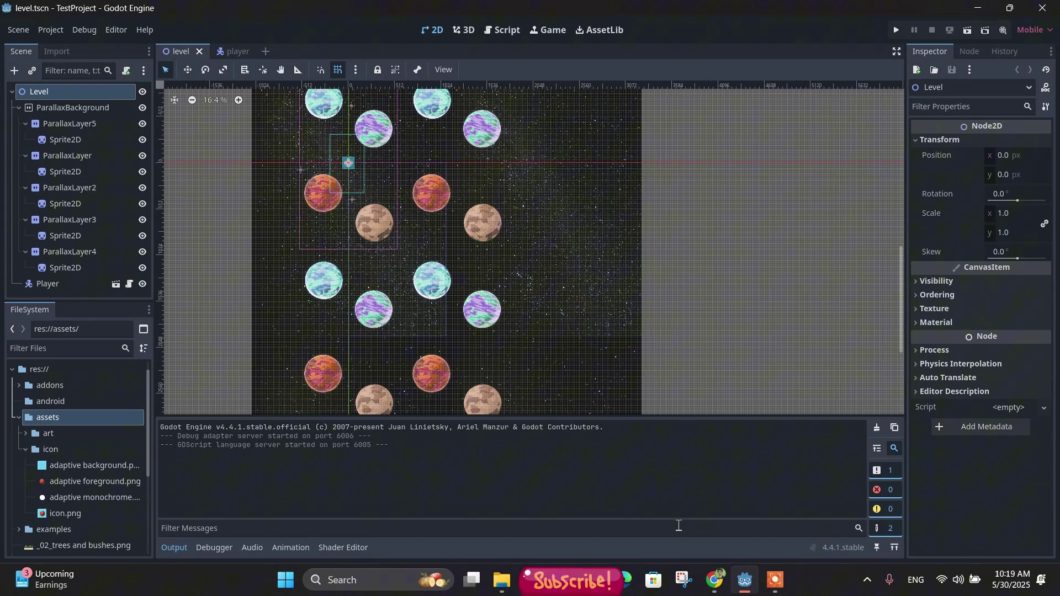
Step: Copy the keytool release-keystore command from the Godot docs' Google Play Store section
{"action": "mouse_move", "coordinate": [715, 579]}
{"action": "left_click", "coordinate": [773, 506]}
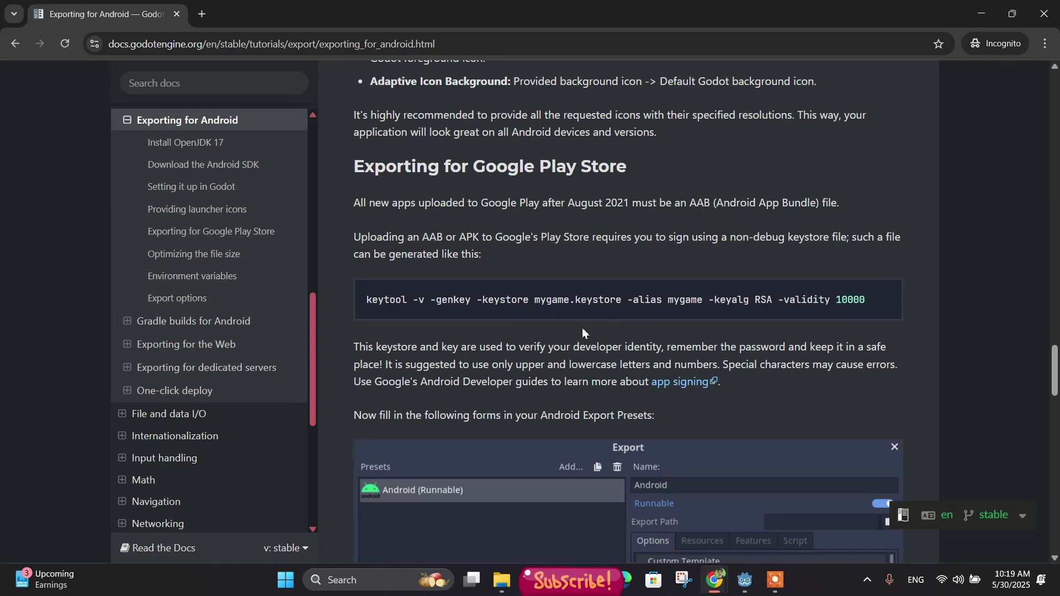
{"action": "left_click", "coordinate": [882, 299]}
{"action": "left_click", "coordinate": [882, 301]}
Step: Bring the D:\Personal Projects\GoDot folder forward and open its context menu on empty space
{"action": "mouse_move", "coordinate": [501, 580]}
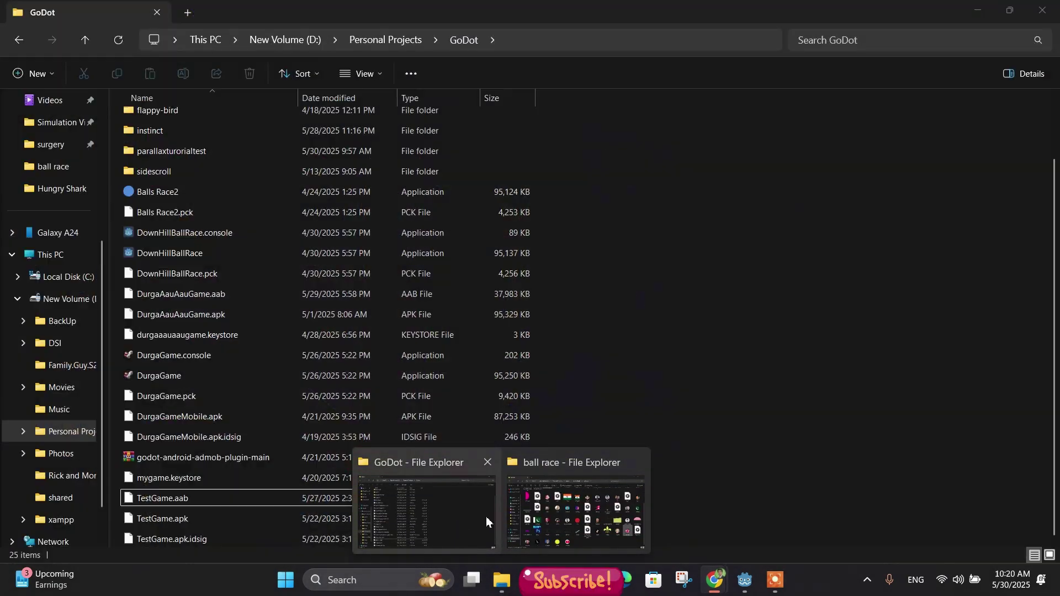
{"action": "left_click", "coordinate": [480, 515]}
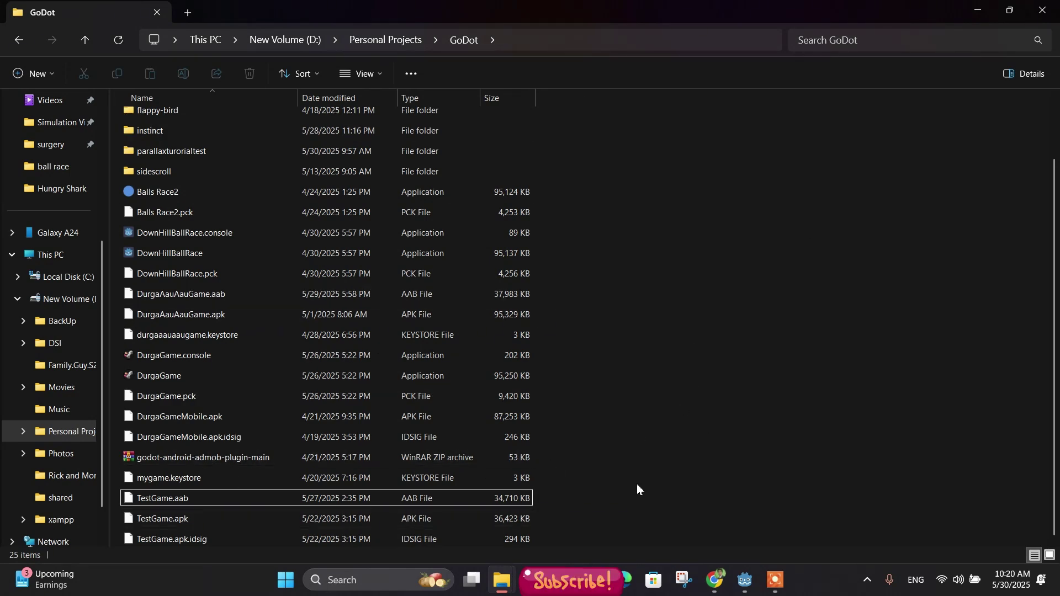
{"action": "right_click", "coordinate": [657, 381]}
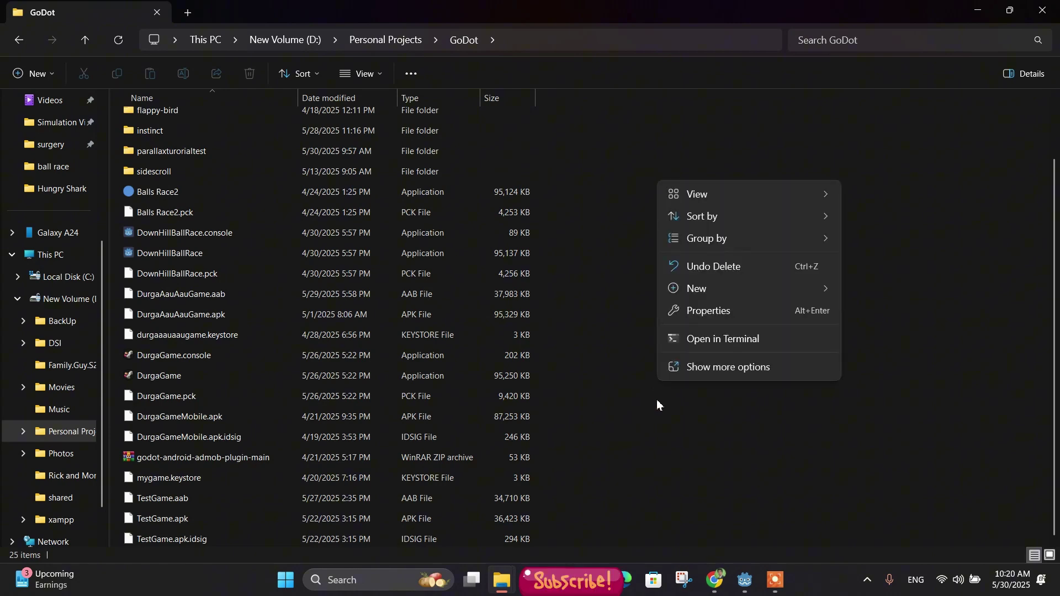
Step: In a GoDot-folder terminal, paste the keytool command and change the keystore name and alias to testgame
{"action": "left_click", "coordinate": [736, 341]}
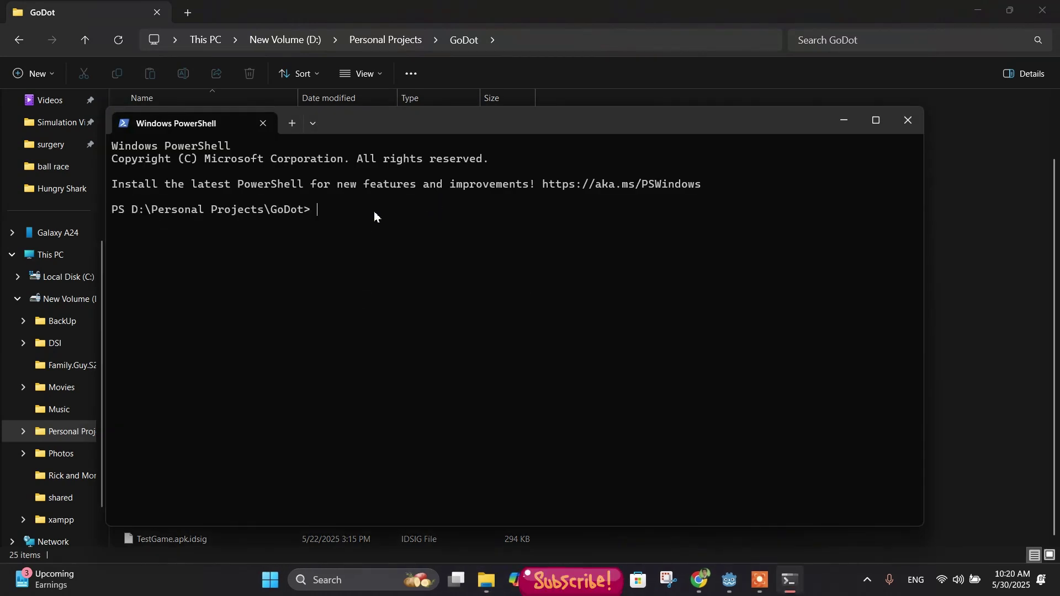
{"action": "key", "text": "ctrl+v"}
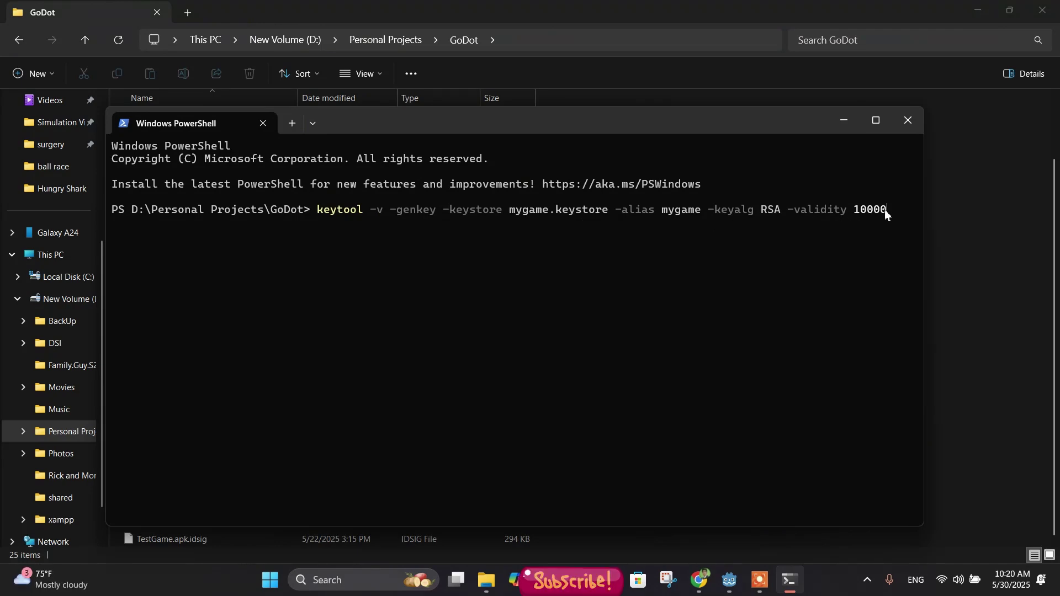
{"action": "key", "text": "Left"}
{"action": "key", "text": "Left"}
{"action": "key", "text": "Left"}
{"action": "key", "text": "Left"}
{"action": "key", "text": "Left"}
{"action": "key", "text": "Left"}
{"action": "key", "text": "Left"}
{"action": "key", "text": "Left"}
{"action": "key", "text": "Left"}
{"action": "key", "text": "Left"}
{"action": "key", "text": "Left"}
{"action": "key", "text": "Left"}
{"action": "key", "text": "Left"}
{"action": "key", "text": "Left"}
{"action": "key", "text": "Left"}
{"action": "key", "text": "Left"}
{"action": "key", "text": "Left"}
{"action": "key", "text": "Left"}
{"action": "key", "text": "Left"}
{"action": "key", "text": "Left"}
{"action": "key", "text": "Left"}
{"action": "key", "text": "Left"}
{"action": "key", "text": "Left"}
{"action": "key", "text": "Left"}
{"action": "key", "text": "Left"}
{"action": "key", "text": "Left"}
{"action": "key", "text": "Left"}
{"action": "key", "text": "Left"}
{"action": "key", "text": "Left"}
{"action": "key", "text": "Left"}
{"action": "key", "text": "BackSpace"}
{"action": "key", "text": "BackSpace"}
{"action": "key", "text": "BackSpace"}
{"action": "key", "text": "BackSpace"}
{"action": "key", "text": "BackSpace"}
{"action": "key", "text": "BackSpace"}
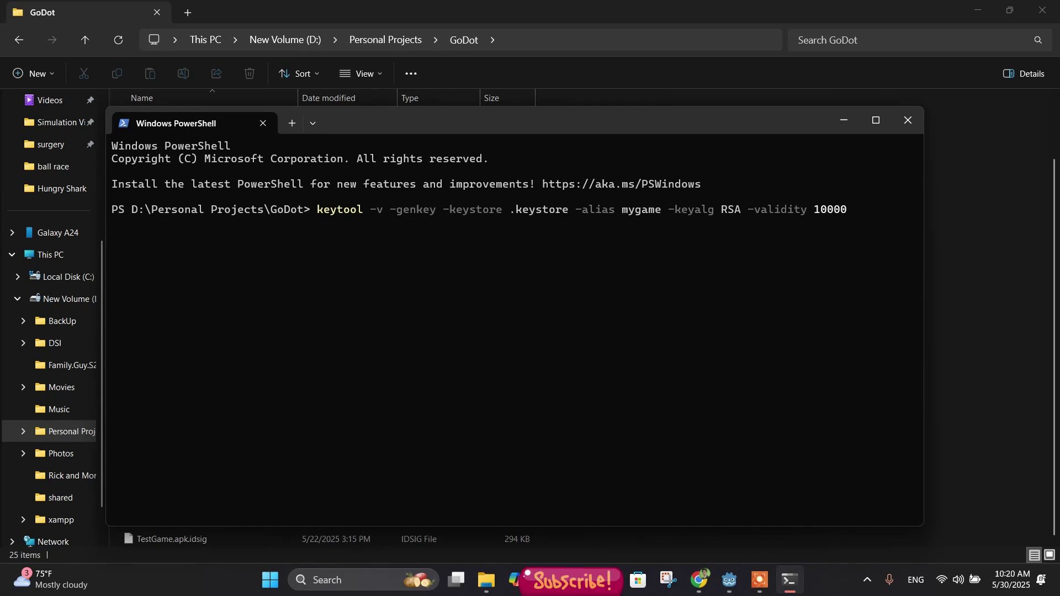
{"action": "type", "text": "testg"}
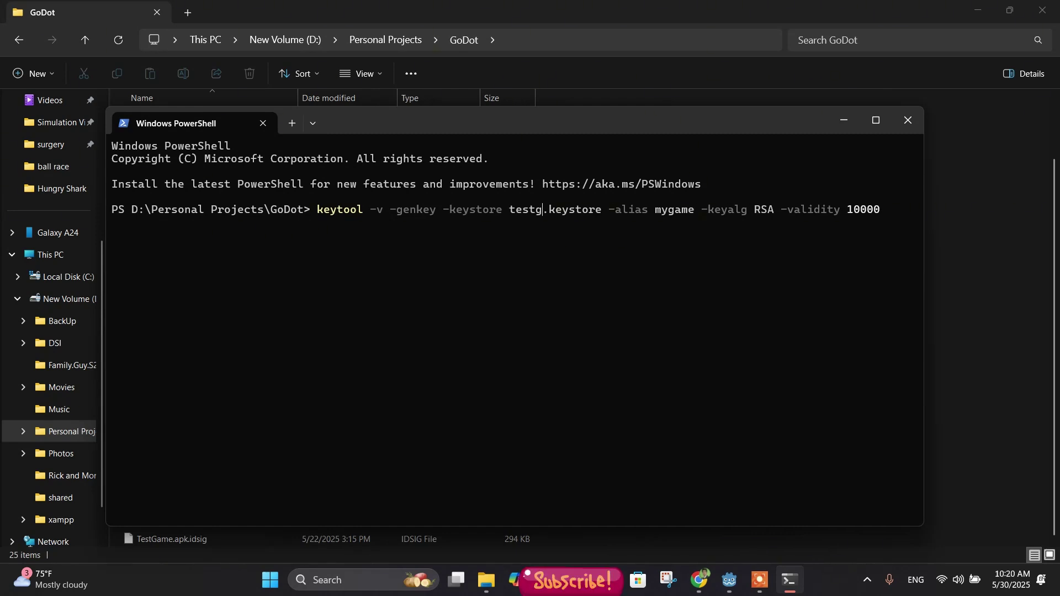
{"action": "type", "text": "ame"}
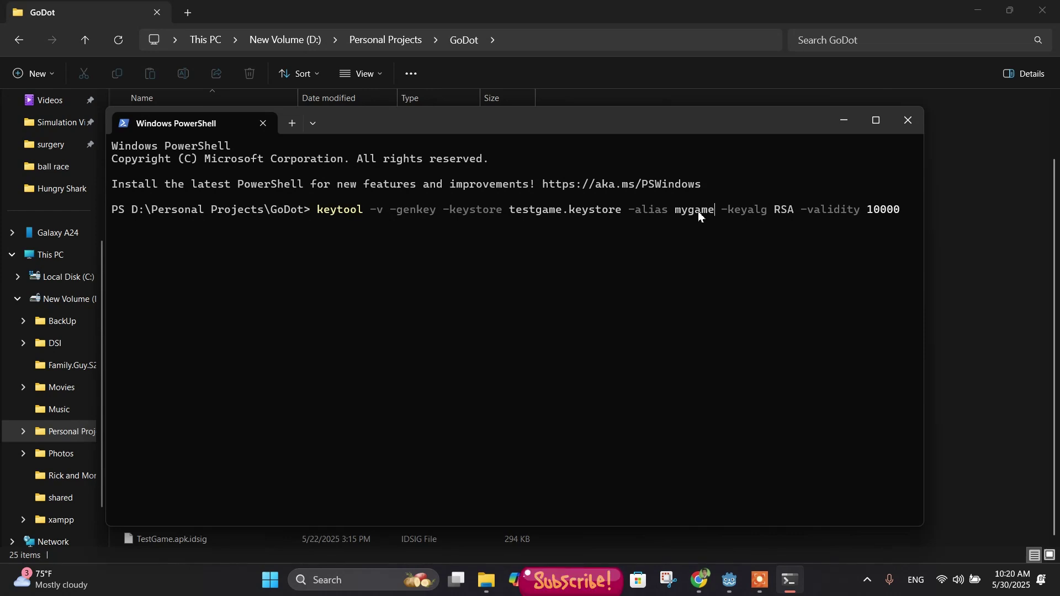
{"action": "key", "text": "BackSpace"}
{"action": "key", "text": "BackSpace"}
{"action": "key", "text": "BackSpace"}
{"action": "key", "text": "BackSpace"}
{"action": "key", "text": "BackSpace"}
{"action": "key", "text": "BackSpace"}
{"action": "type", "text": "testga"}
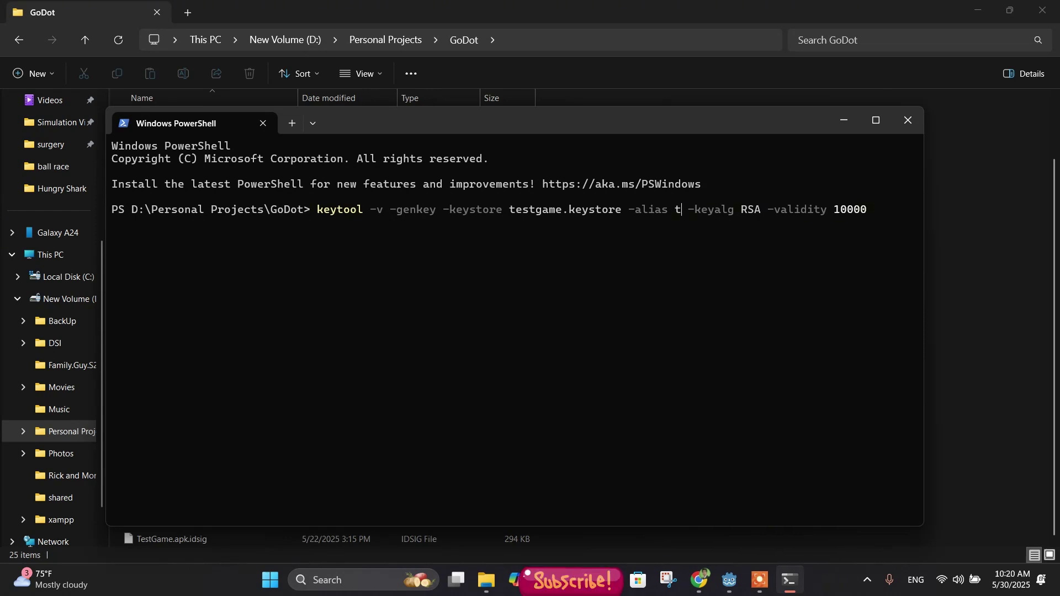
{"action": "type", "text": "me"}
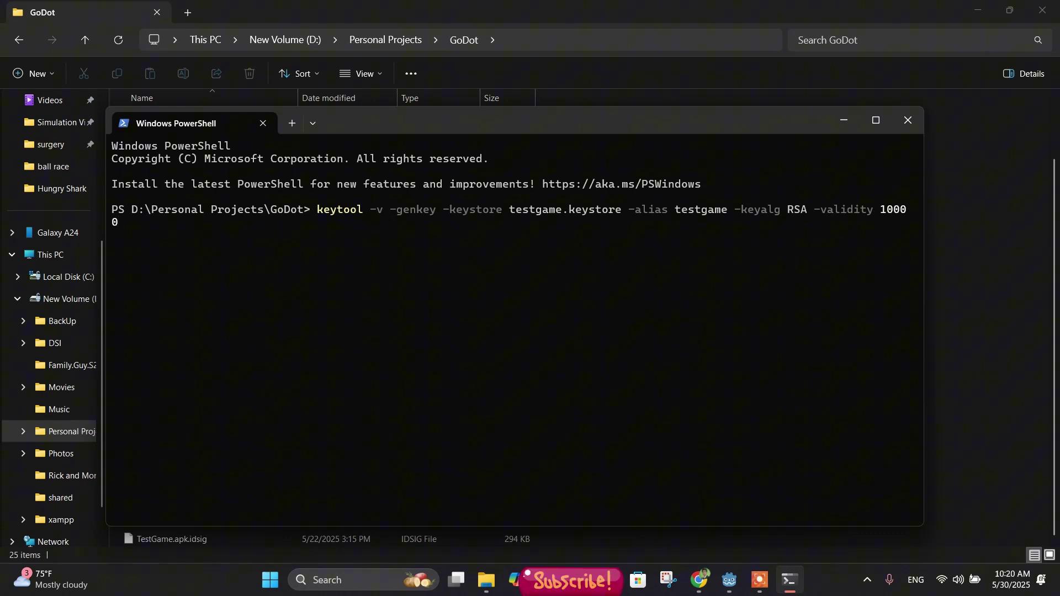
{"action": "key", "text": "Left"}
{"action": "key", "text": "shift+Right"}
{"action": "key", "text": "shift+Right"}
{"action": "key", "text": "shift+Right"}
{"action": "key", "text": "shift+Right"}
{"action": "key", "text": "shift+Right"}
{"action": "key", "text": "shift+Right"}
{"action": "key", "text": "shift+Right"}
{"action": "key", "text": "shift+Right"}
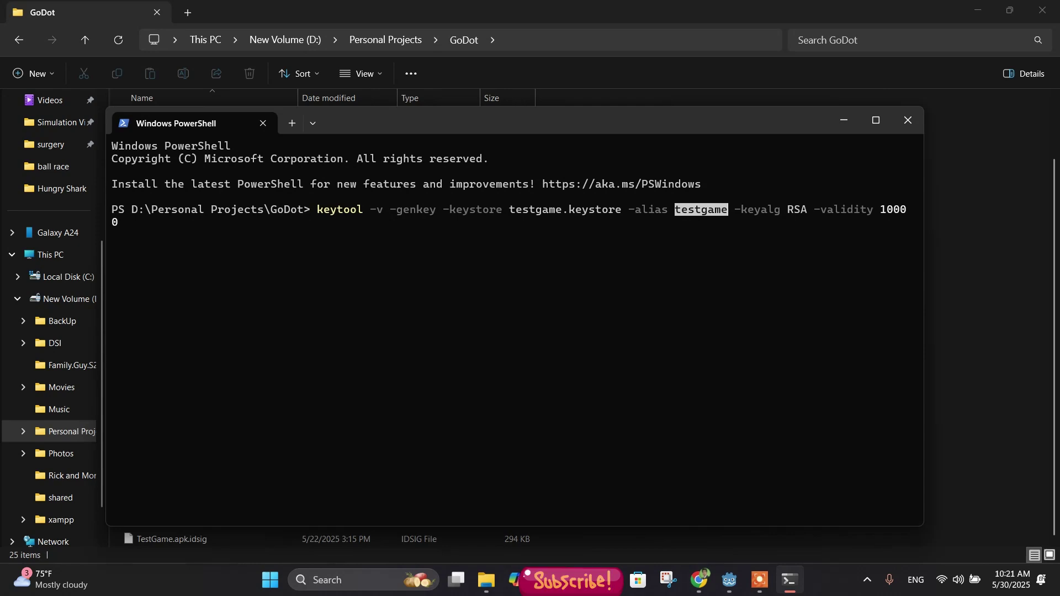
{"action": "key", "text": "Right"}
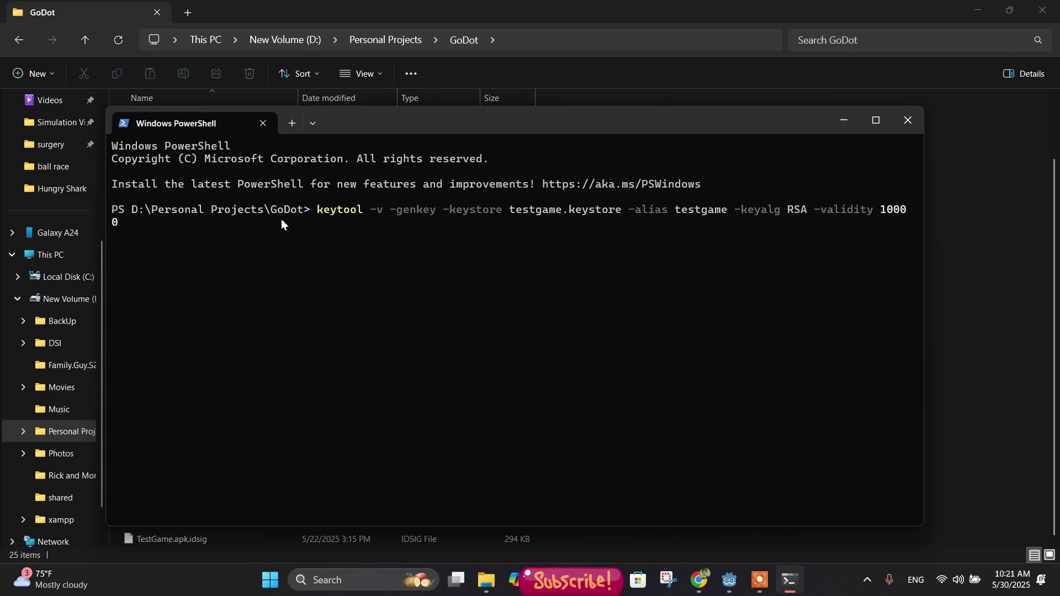
Step: Run the keytool command, then enter and re-enter the new keystore password
{"action": "left_click", "coordinate": [169, 227]}
{"action": "key", "text": "Return"}
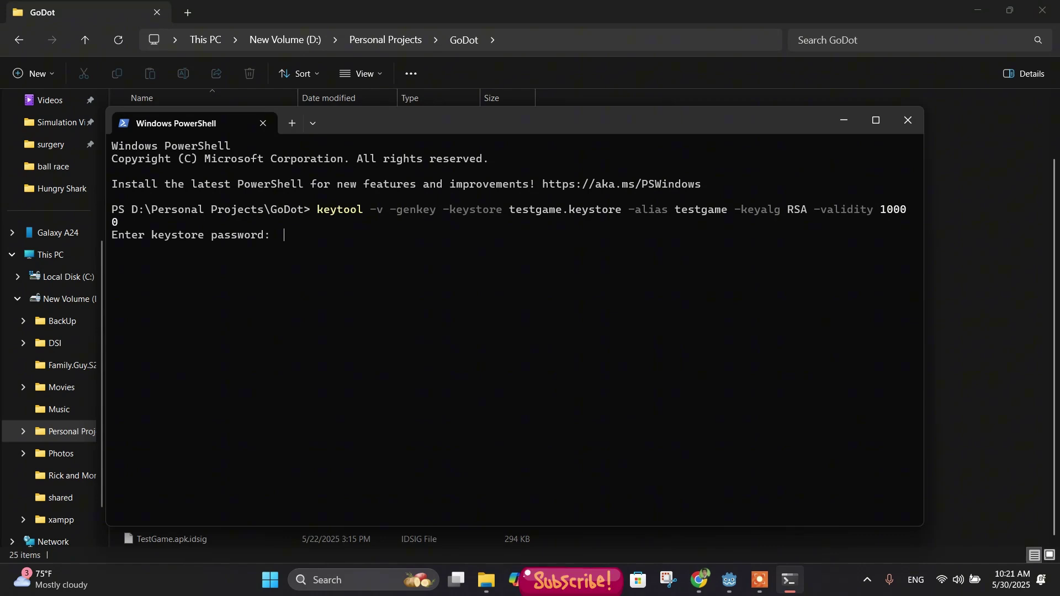
{"action": "key", "text": "Return"}
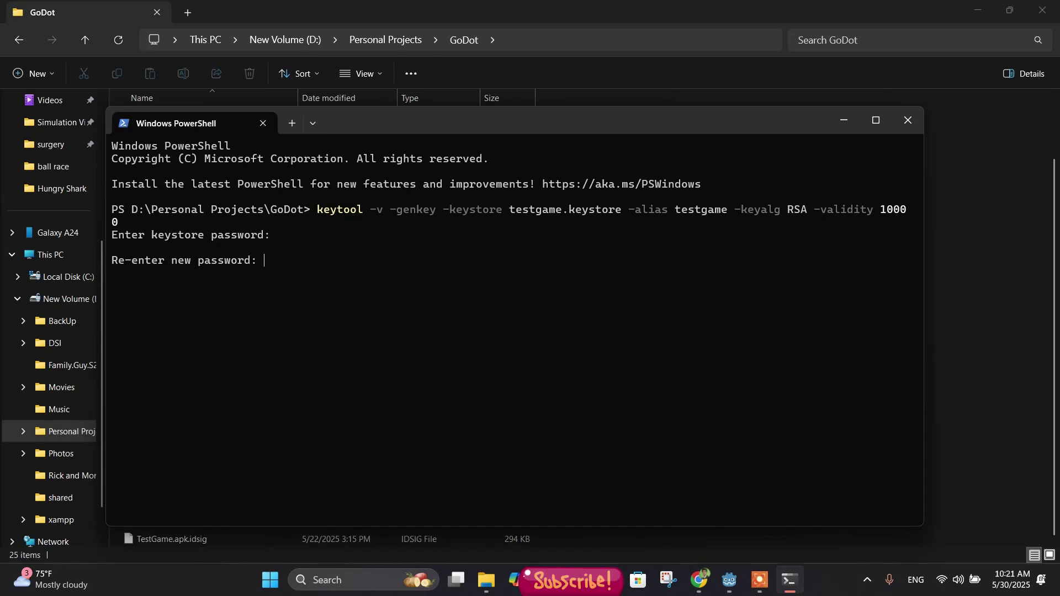
{"action": "key", "text": "Return"}
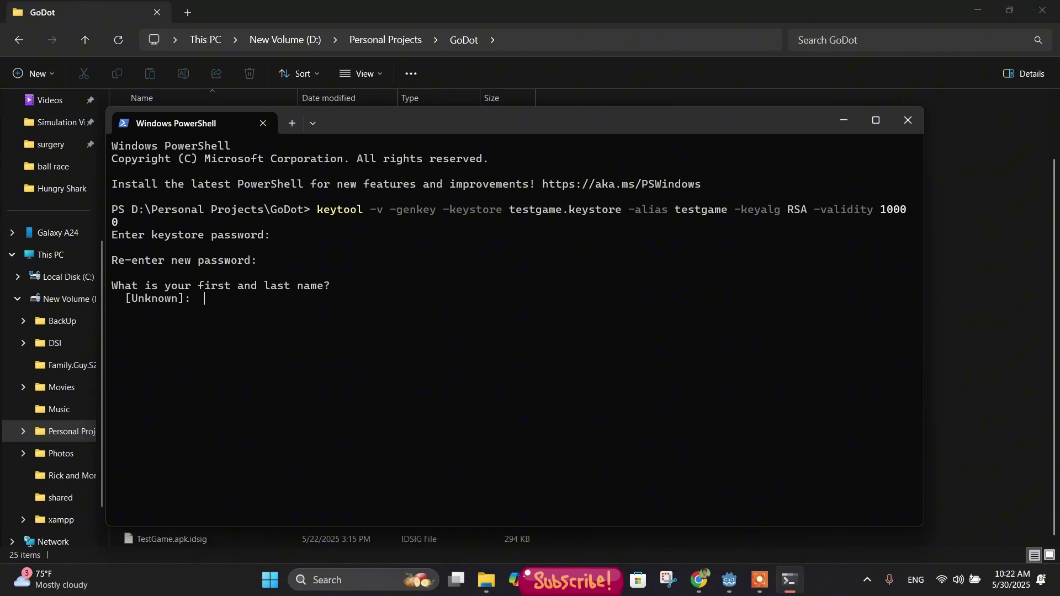
Step: Answer the name, unit, organization, city and state prompts with placeholder text, and give country code us
{"action": "type", "text": "kdsjfkas dkjfkasdjkf"}
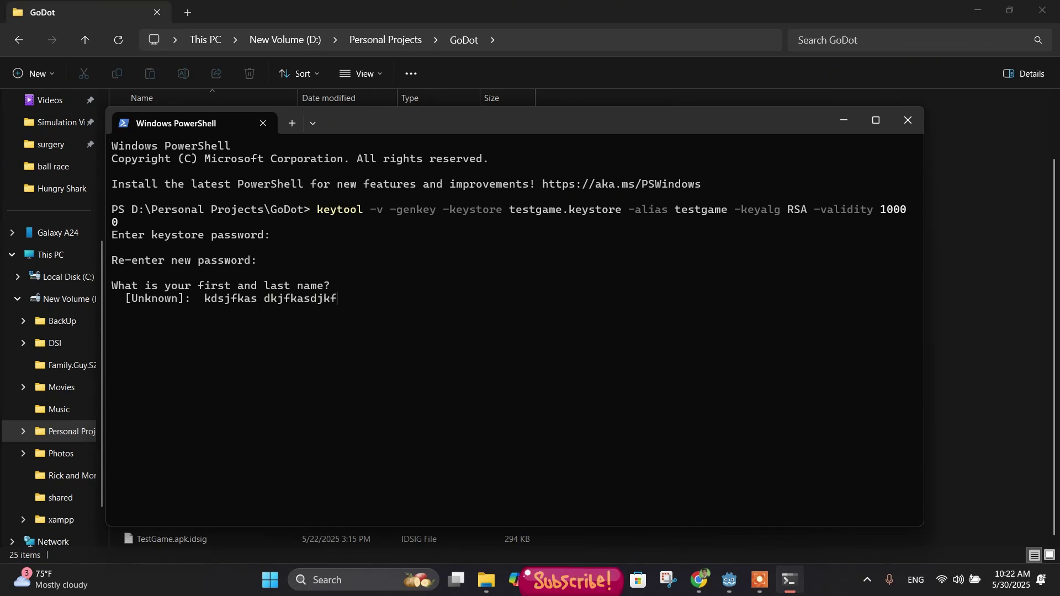
{"action": "key", "text": "Return"}
{"action": "type", "text": "d"}
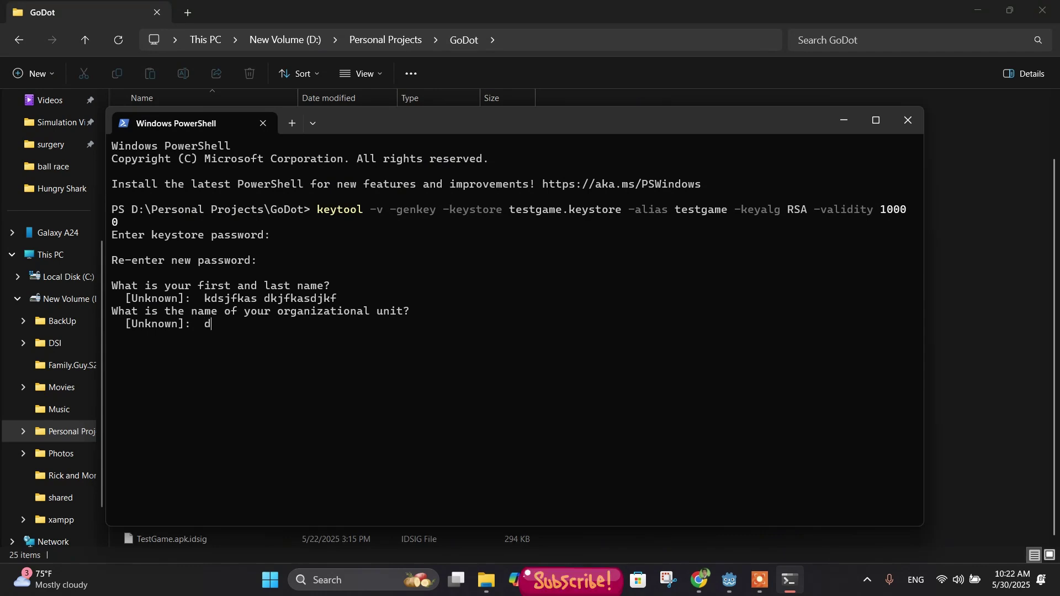
{"action": "type", "text": "kfjdk"}
{"action": "key", "text": "Return"}
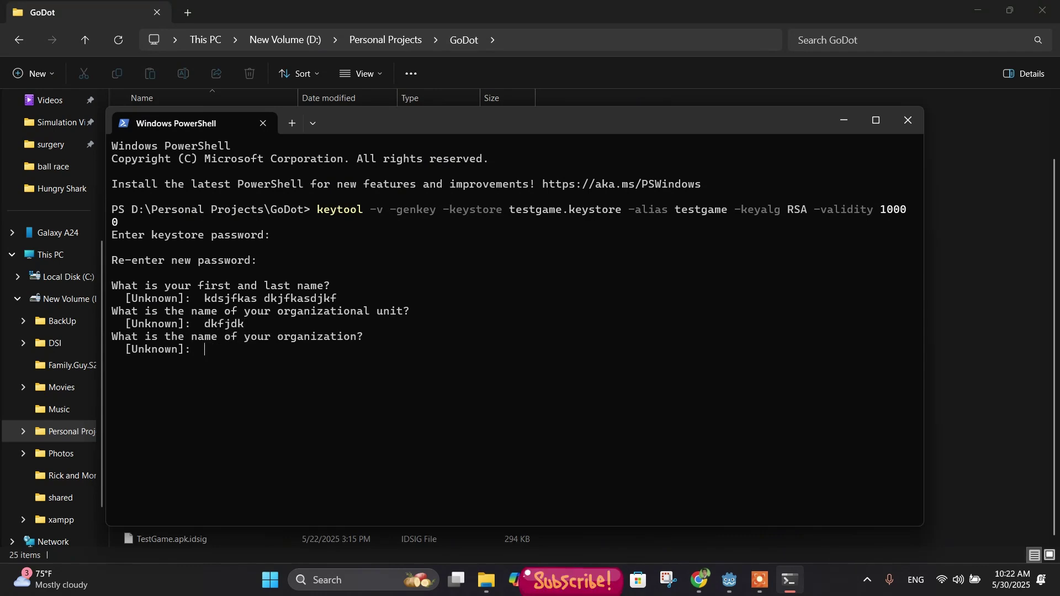
{"action": "type", "text": "kdjfkdjk"}
{"action": "key", "text": "Return"}
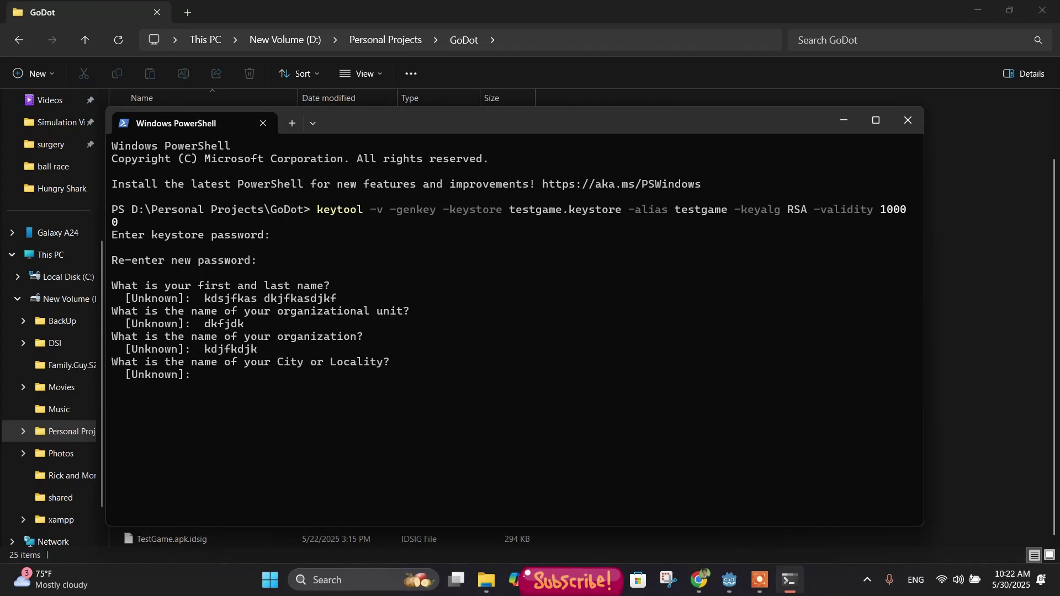
{"action": "type", "text": "kdjfksdjf"}
{"action": "key", "text": "Return"}
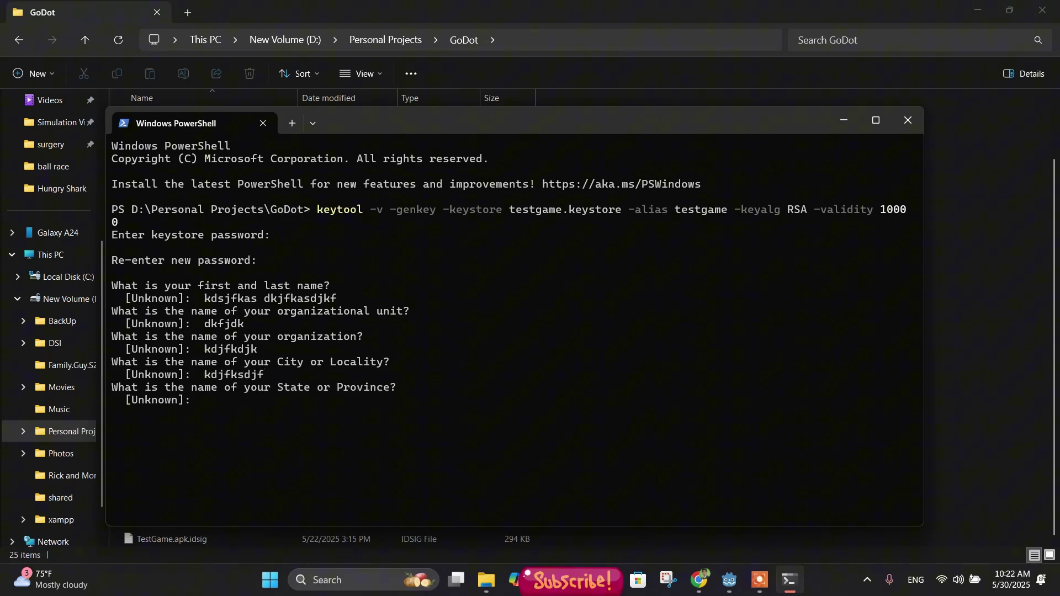
{"action": "type", "text": "kdjfkdsa"}
{"action": "key", "text": "Return"}
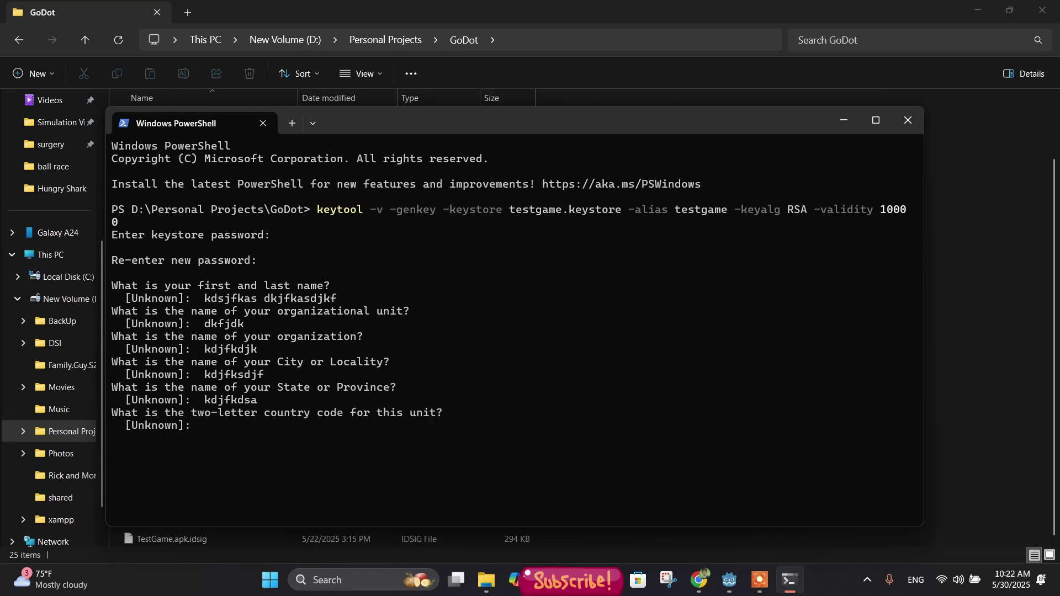
{"action": "type", "text": "us"}
{"action": "key", "text": "Return"}
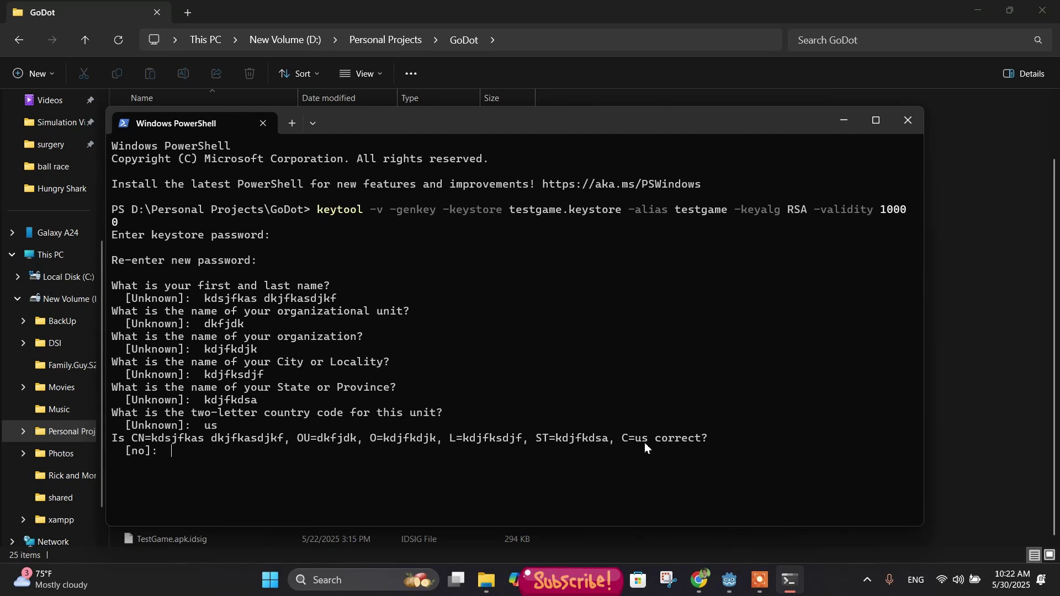
Step: Confirm the certificate details with yes, then exit PowerShell
{"action": "type", "text": "yes"}
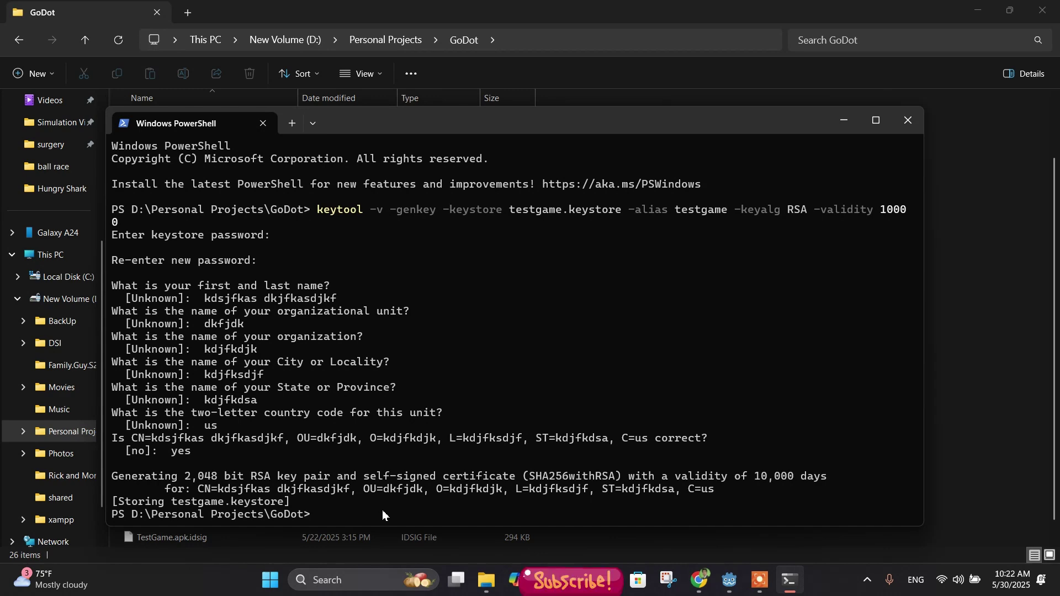
{"action": "type", "text": "exit"}
{"action": "key", "text": "Return"}
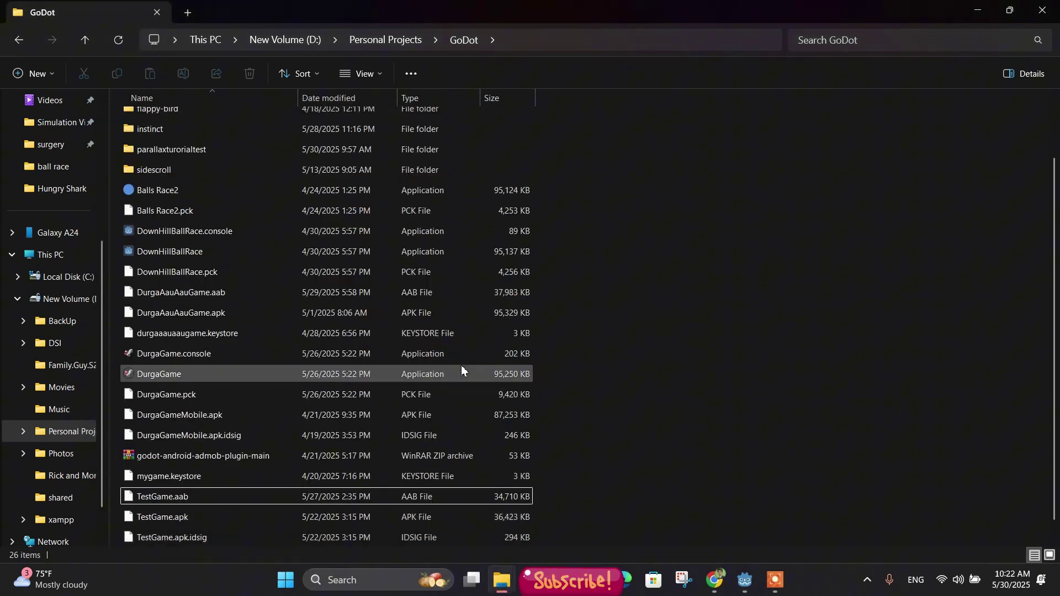
{"action": "scroll", "coordinate": [462, 366], "scroll_direction": "down", "scroll_amount": 1}
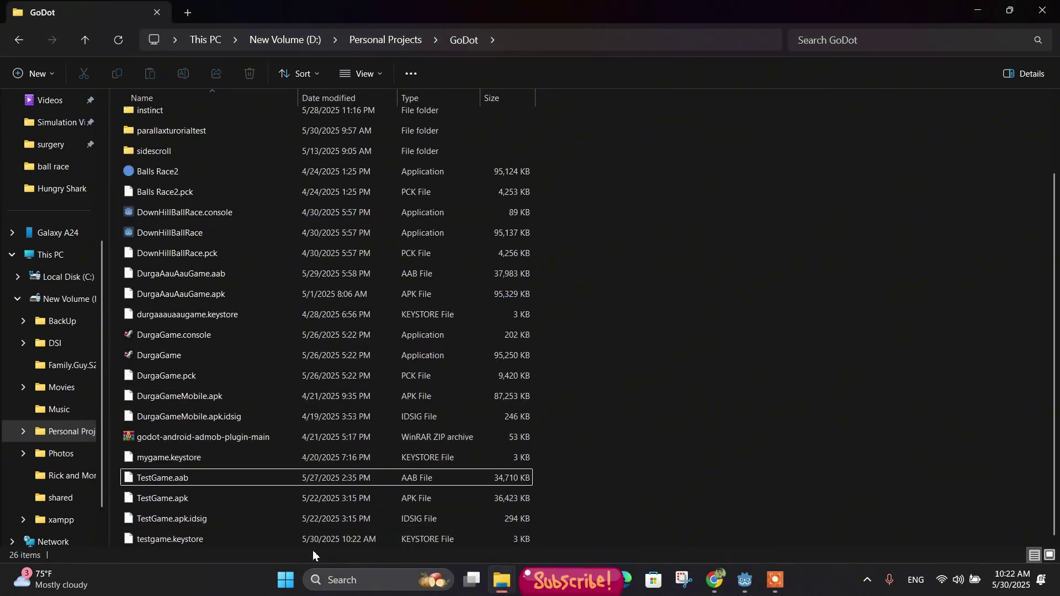
Step: Check testgame.keystore in the GoDot folder, then switch back to the Godot editor
{"action": "left_click", "coordinate": [152, 537]}
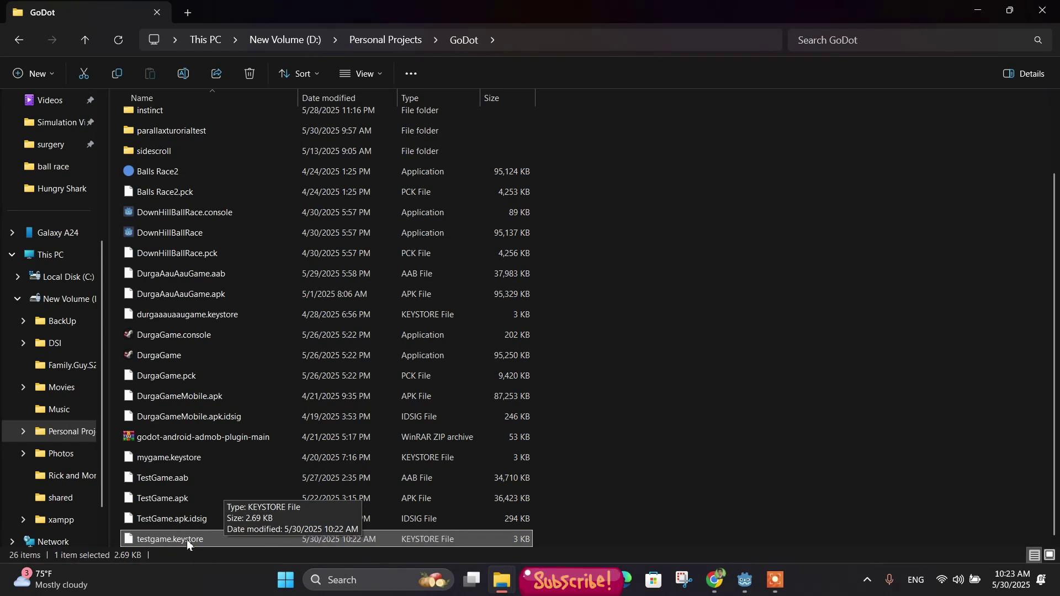
{"action": "left_click", "coordinate": [797, 439]}
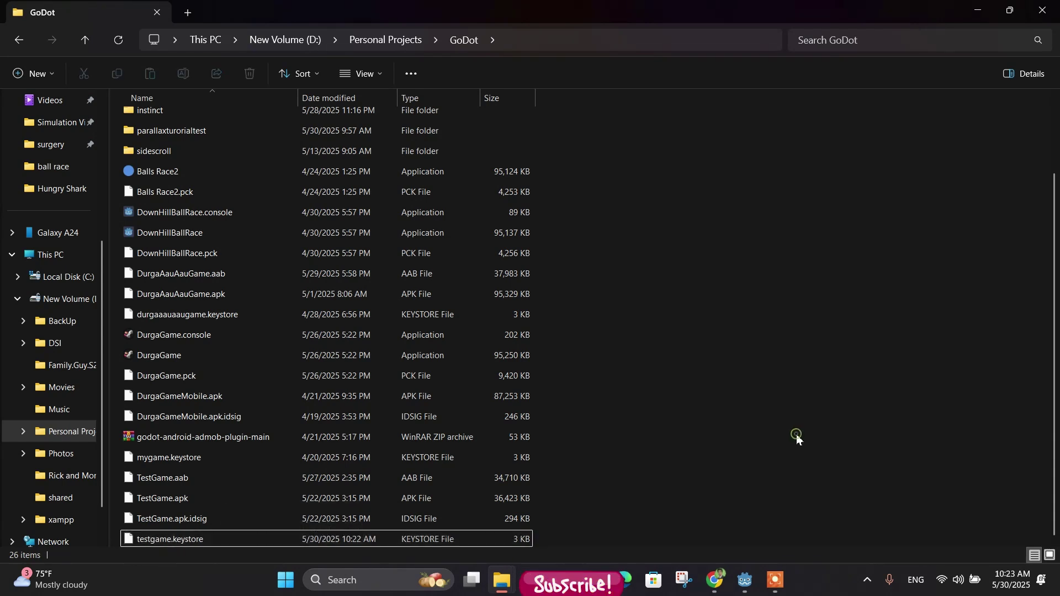
{"action": "left_click", "coordinate": [746, 577]}
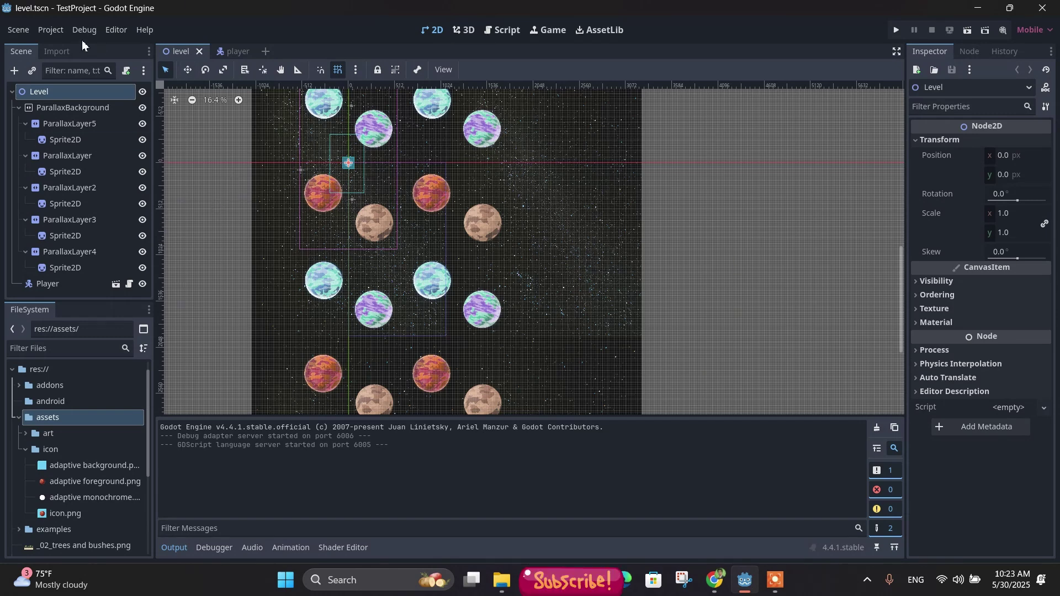
Step: Open Project > Export, select the Android (Runnable) preset, and scroll to its Keystore options
{"action": "left_click", "coordinate": [49, 35]}
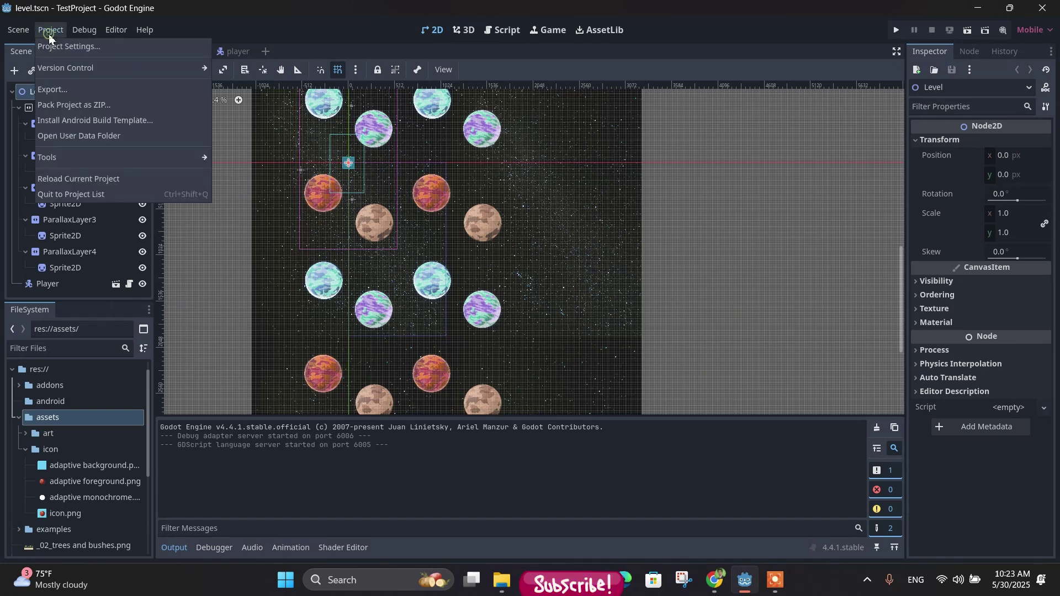
{"action": "left_click", "coordinate": [62, 92]}
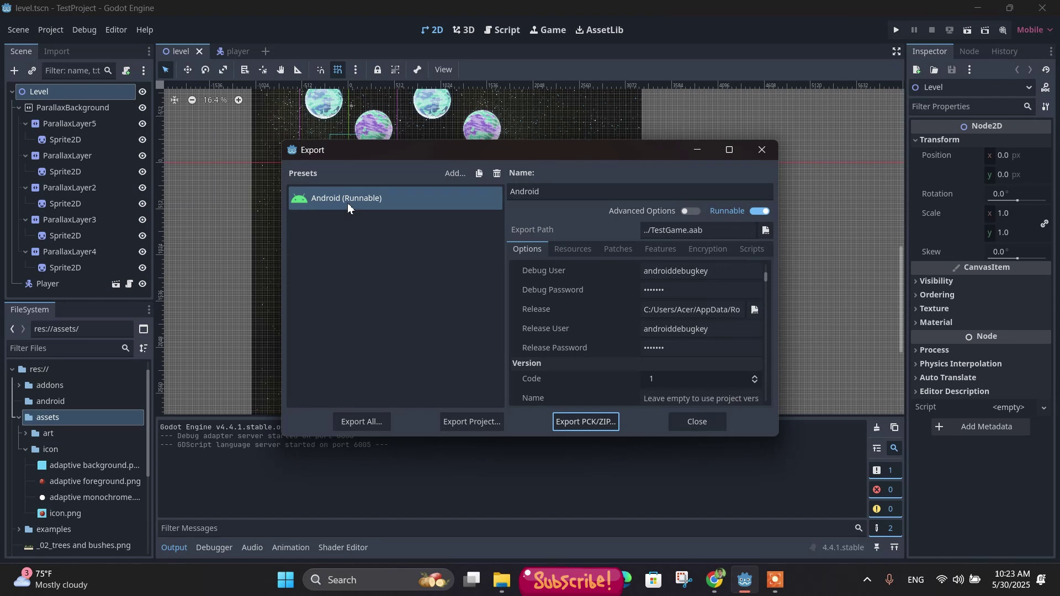
{"action": "left_click", "coordinate": [321, 202]}
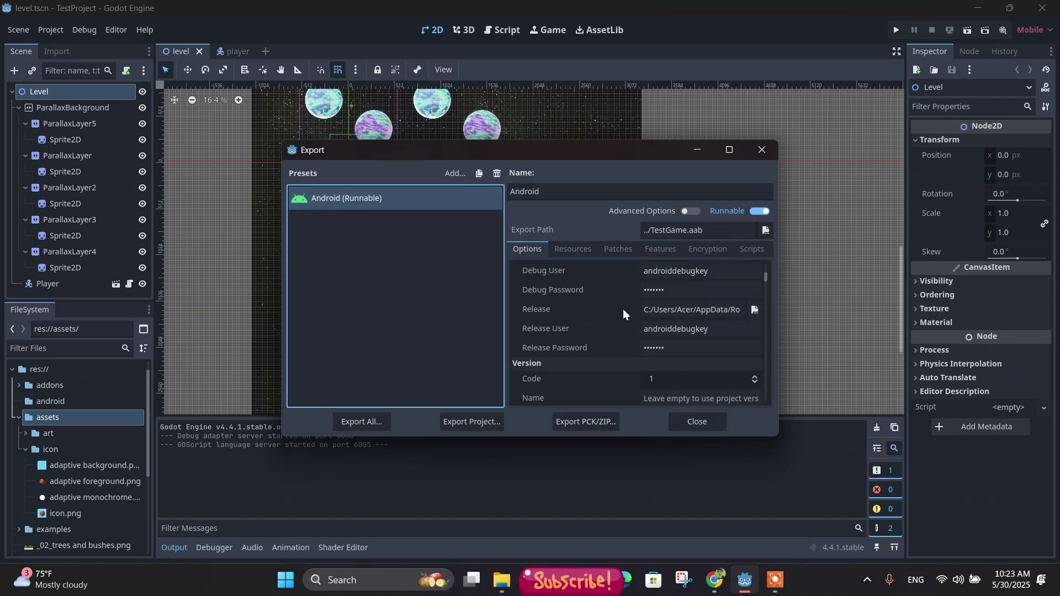
{"action": "scroll", "coordinate": [605, 316], "scroll_direction": "up", "scroll_amount": 3}
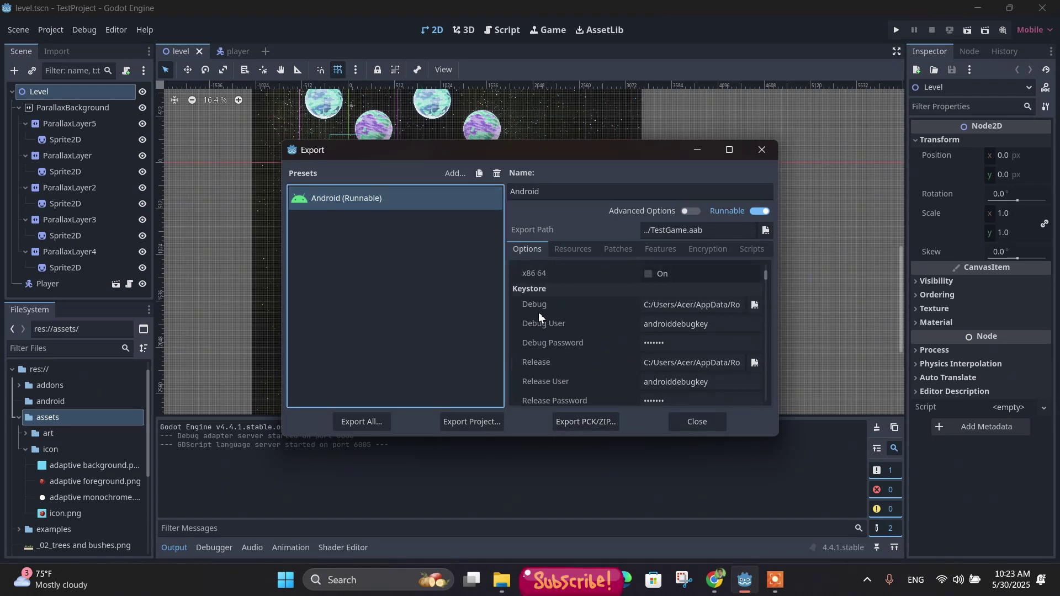
{"action": "scroll", "coordinate": [599, 308], "scroll_direction": "up", "scroll_amount": 2}
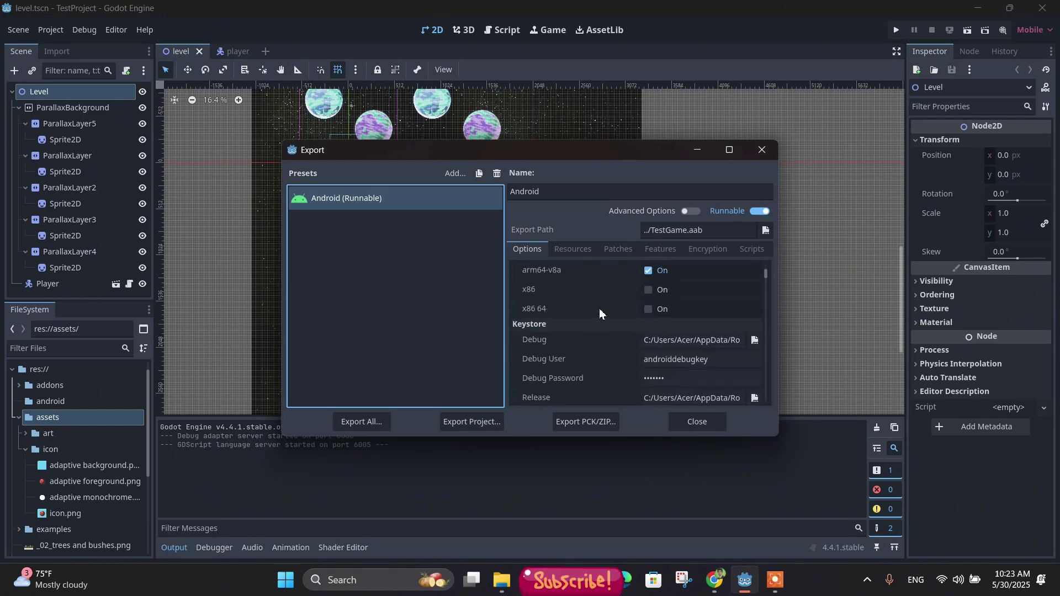
{"action": "scroll", "coordinate": [569, 347], "scroll_direction": "down", "scroll_amount": 1}
{"action": "scroll", "coordinate": [550, 323], "scroll_direction": "down", "scroll_amount": 1}
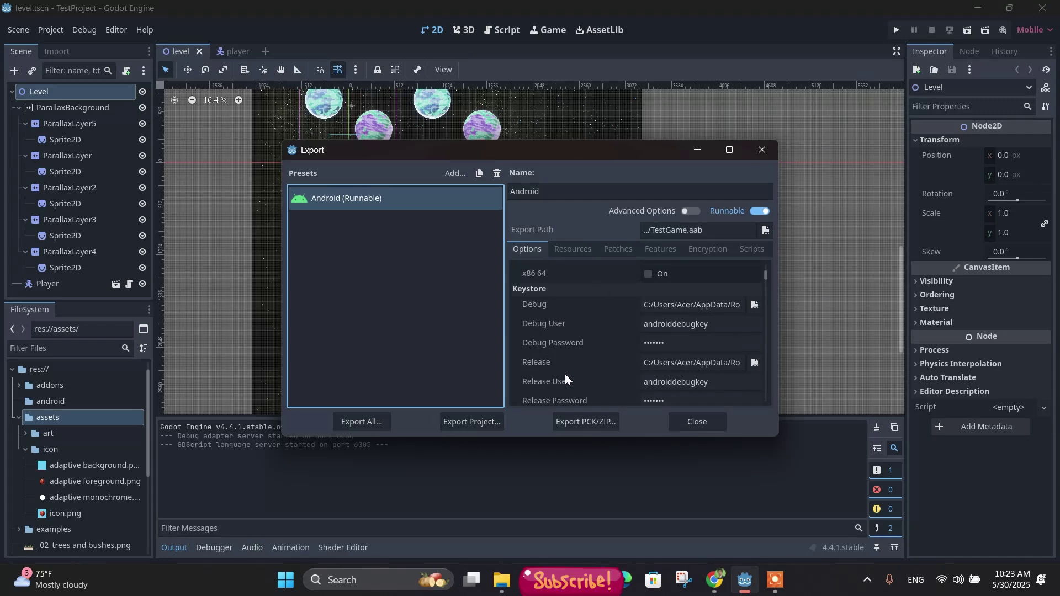
{"action": "scroll", "coordinate": [574, 370], "scroll_direction": "down", "scroll_amount": 1}
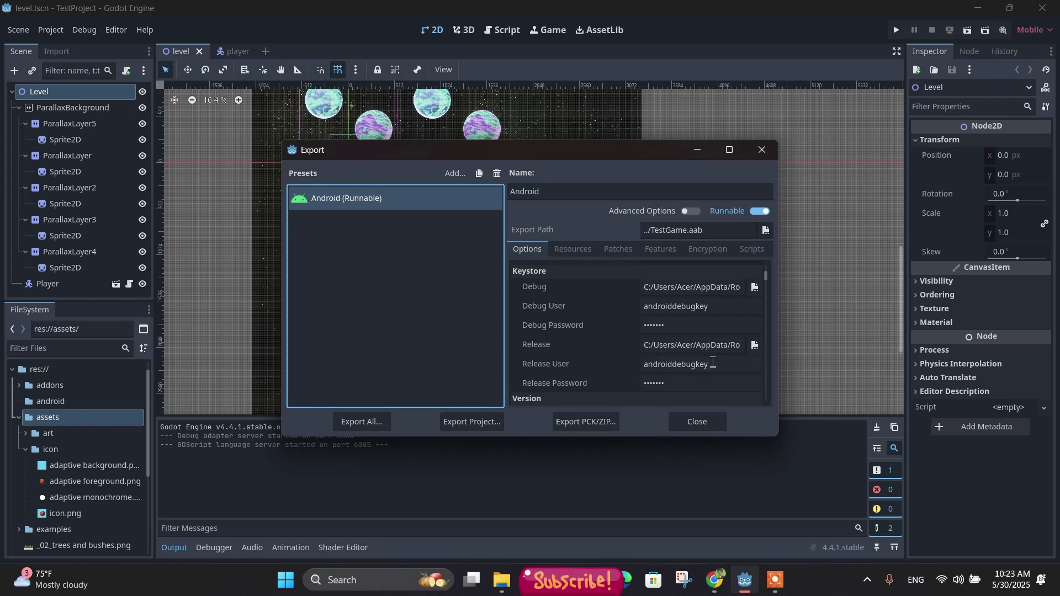
Step: Set the release keystore to D:/Personal Projects/GoDot/testgame.keystore
{"action": "left_click", "coordinate": [754, 346]}
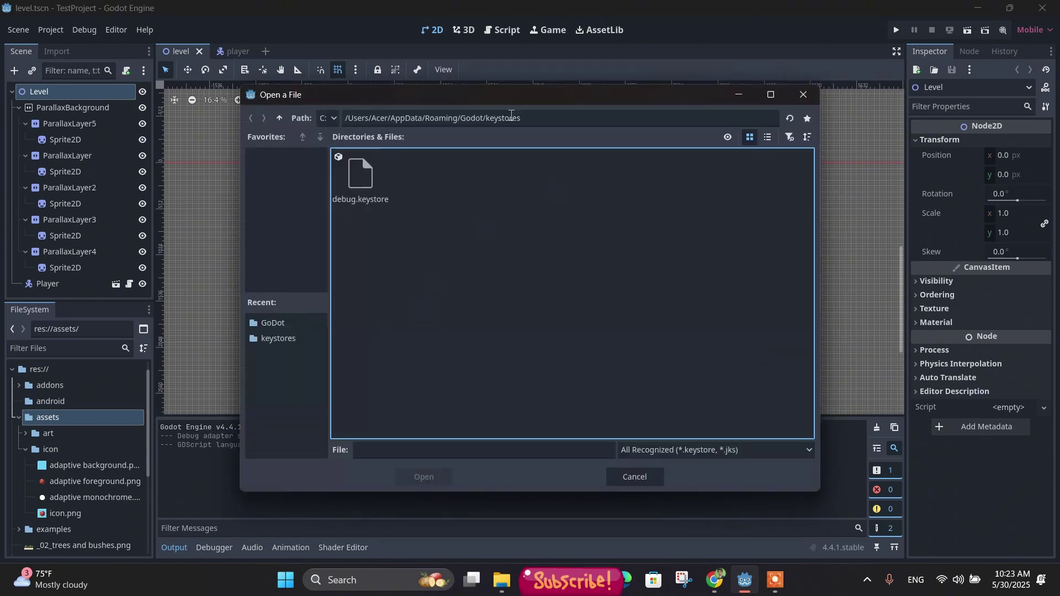
{"action": "left_click", "coordinate": [276, 323]}
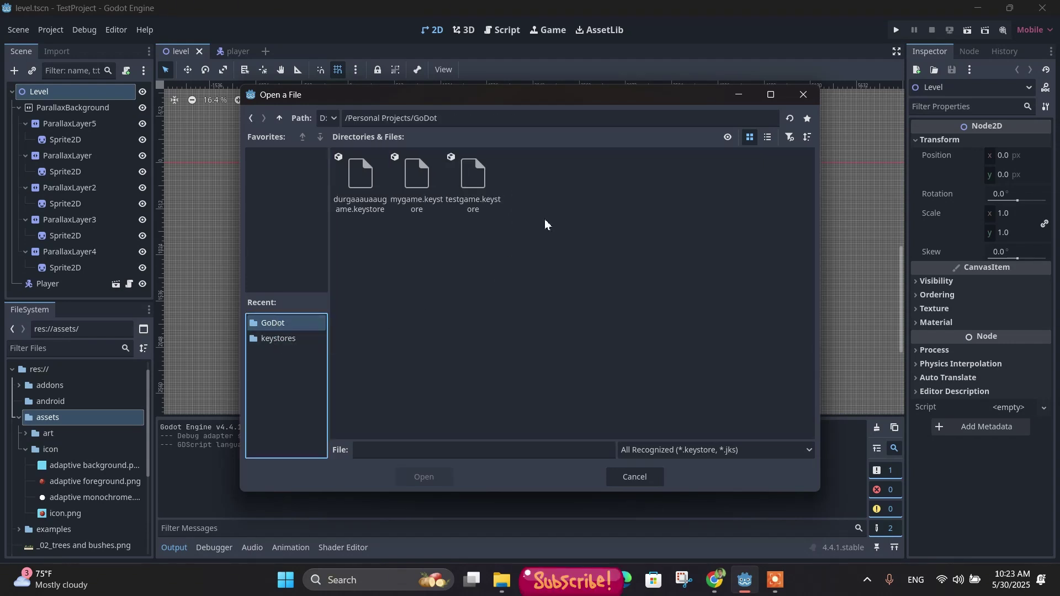
{"action": "left_click", "coordinate": [479, 177]}
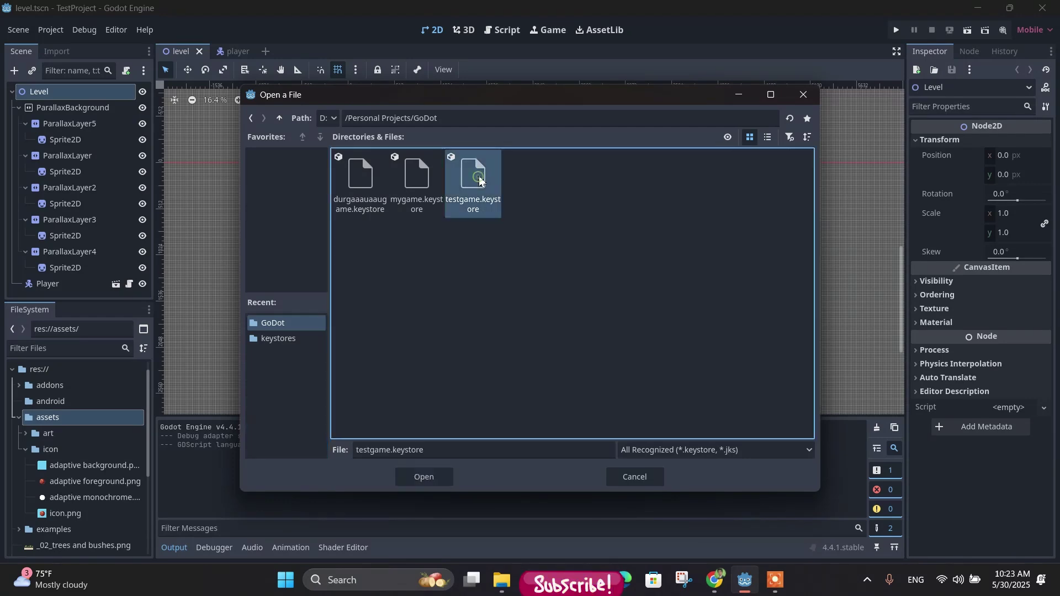
{"action": "left_click", "coordinate": [433, 478]}
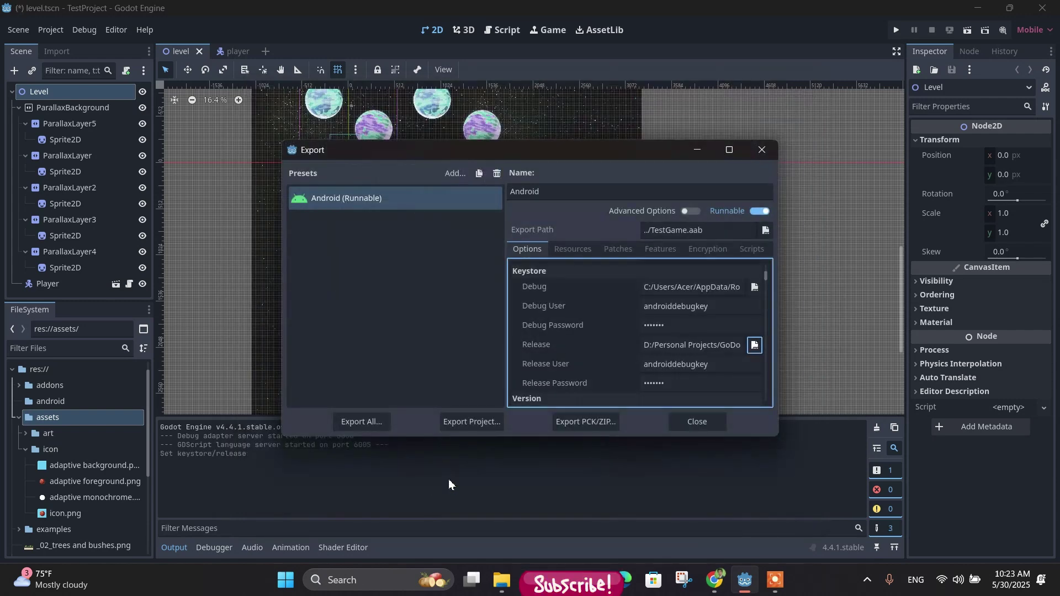
Step: Change the Release User to testgame and enter the new release password
{"action": "left_click", "coordinate": [728, 365]}
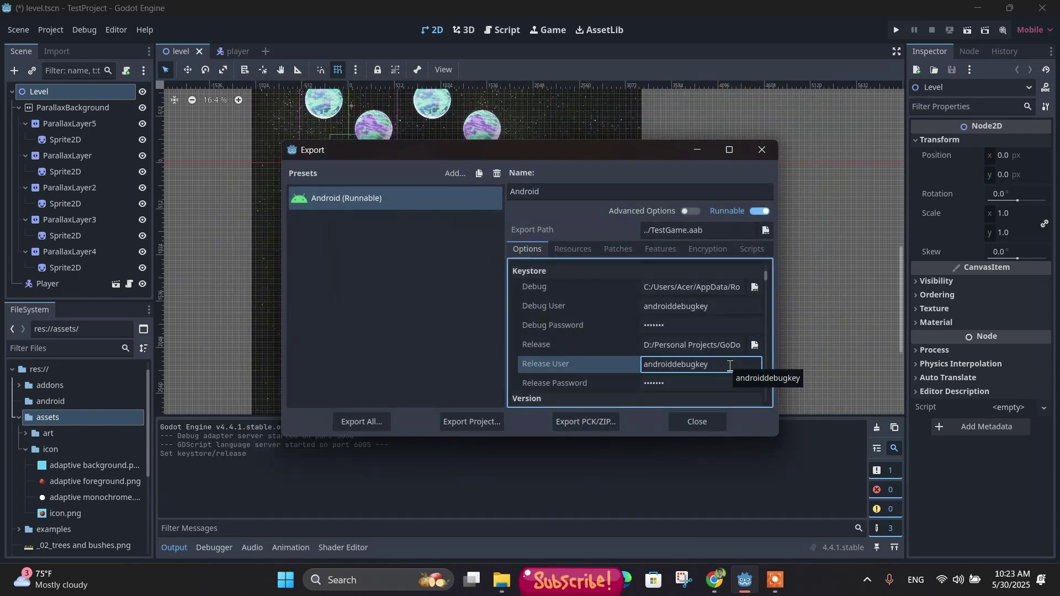
{"action": "key", "text": "BackSpace"}
{"action": "key", "text": "BackSpace"}
{"action": "key", "text": "BackSpace"}
{"action": "key", "text": "BackSpace"}
{"action": "key", "text": "BackSpace"}
{"action": "key", "text": "BackSpace"}
{"action": "key", "text": "BackSpace"}
{"action": "key", "text": "BackSpace"}
{"action": "key", "text": "BackSpace"}
{"action": "key", "text": "BackSpace"}
{"action": "key", "text": "BackSpace"}
{"action": "key", "text": "BackSpace"}
{"action": "key", "text": "BackSpace"}
{"action": "key", "text": "BackSpace"}
{"action": "key", "text": "BackSpace"}
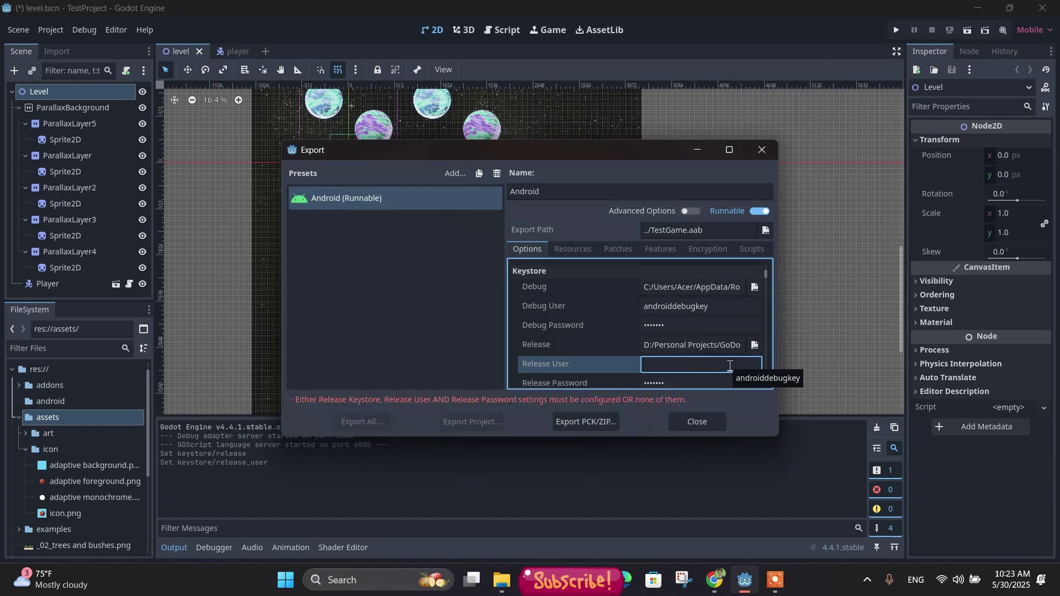
{"action": "type", "text": "tea"}
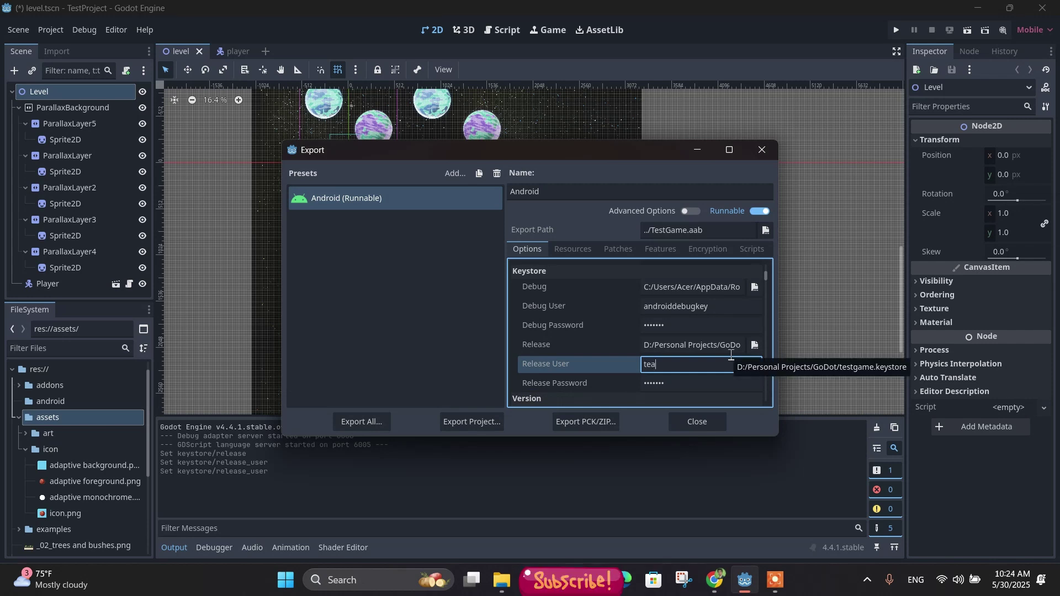
{"action": "key", "text": "BackSpace"}
{"action": "type", "text": "stgame"}
{"action": "left_click", "coordinate": [687, 384]}
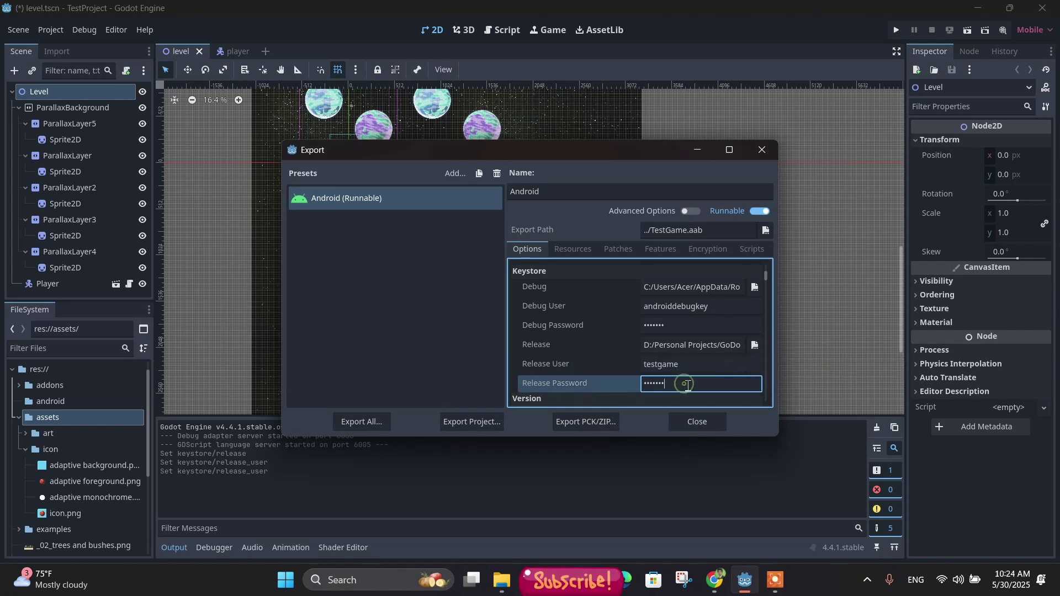
{"action": "key", "text": "BackSpace"}
{"action": "key", "text": "BackSpace"}
{"action": "key", "text": "BackSpace"}
{"action": "key", "text": "BackSpace"}
{"action": "key", "text": "BackSpace"}
{"action": "key", "text": "BackSpace"}
{"action": "key", "text": "BackSpace"}
{"action": "type", "text": "tes"}
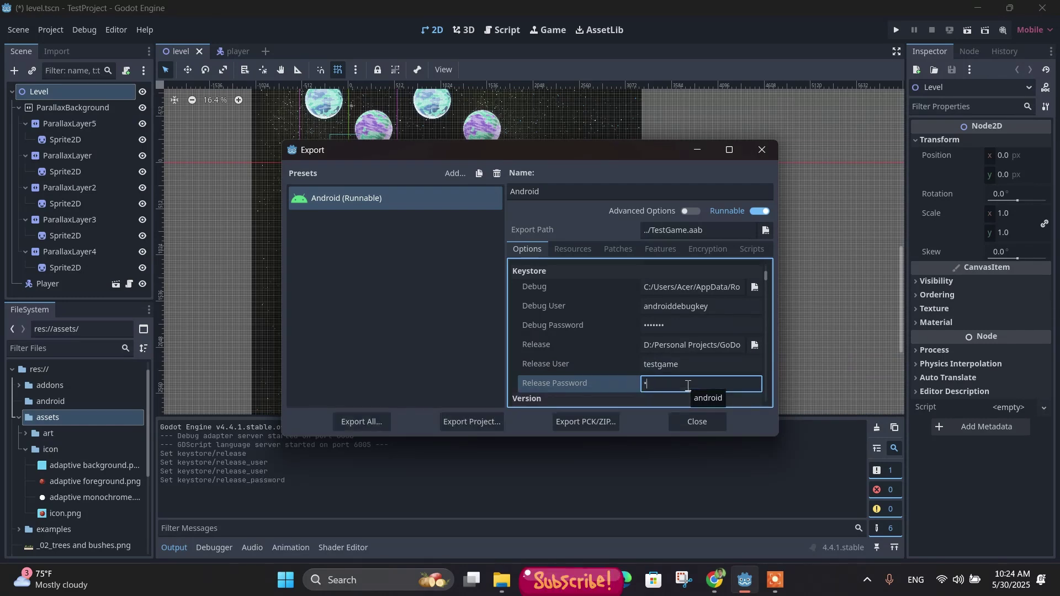
{"action": "type", "text": "tga"}
Step: Export the project without debug, overwriting TestGame.aab in the GoDot folder
{"action": "left_click", "coordinate": [483, 422]}
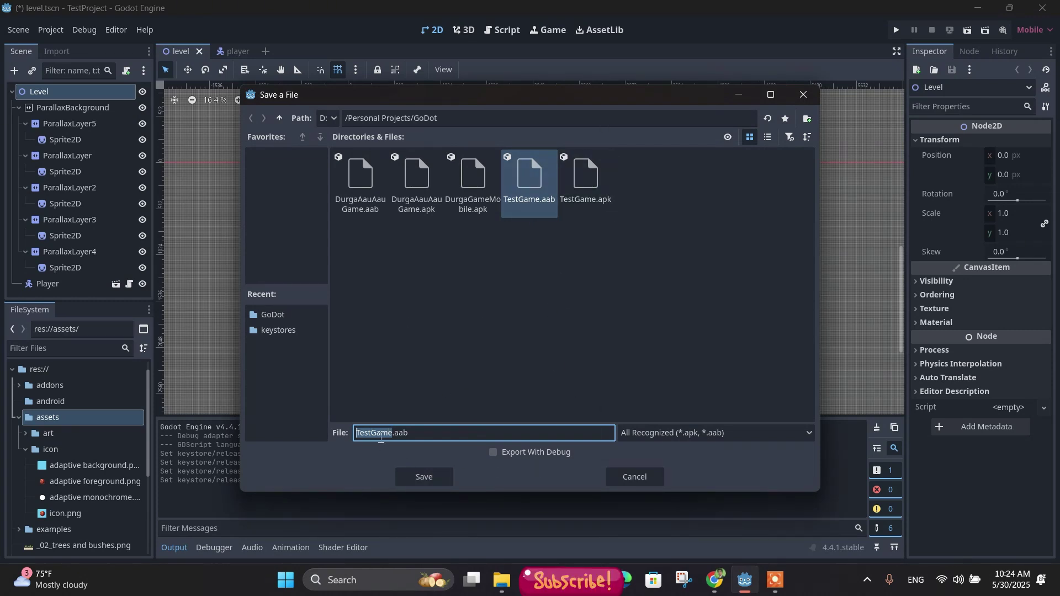
{"action": "left_click", "coordinate": [495, 455]}
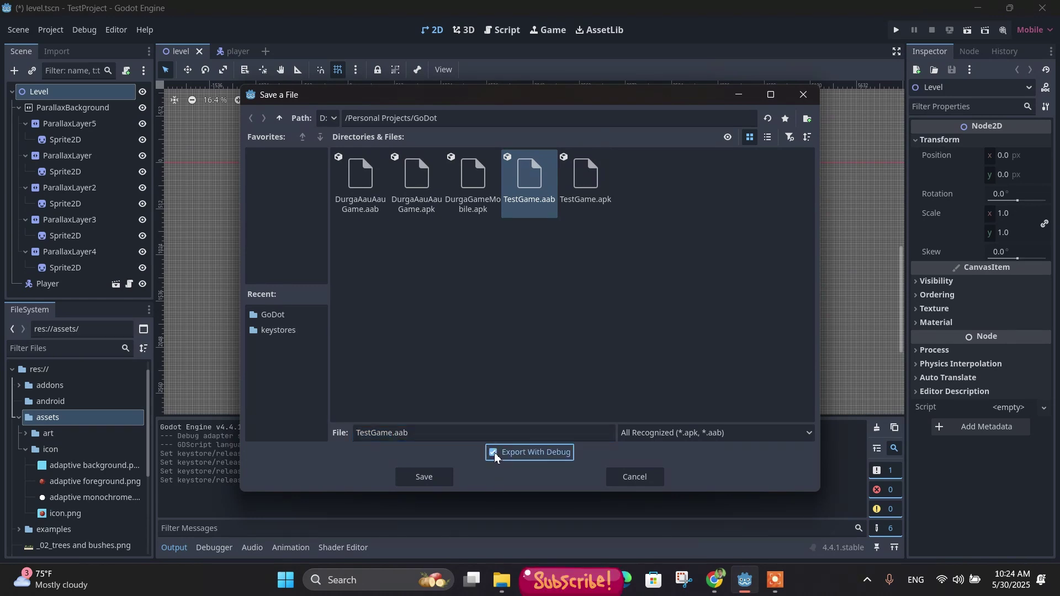
{"action": "left_click", "coordinate": [494, 453]}
{"action": "left_click", "coordinate": [415, 481]}
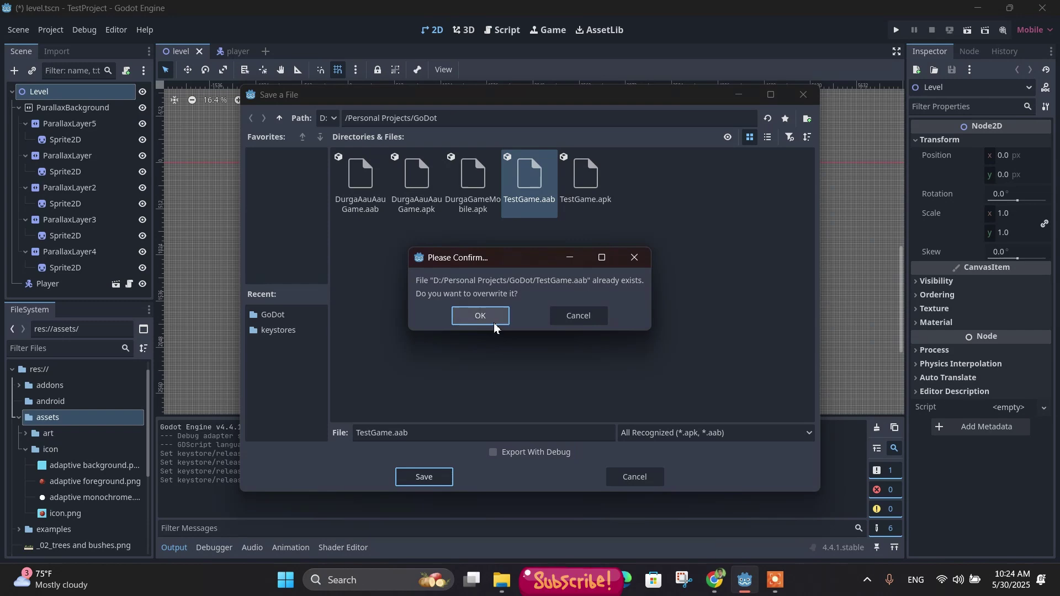
{"action": "left_click", "coordinate": [479, 317]}
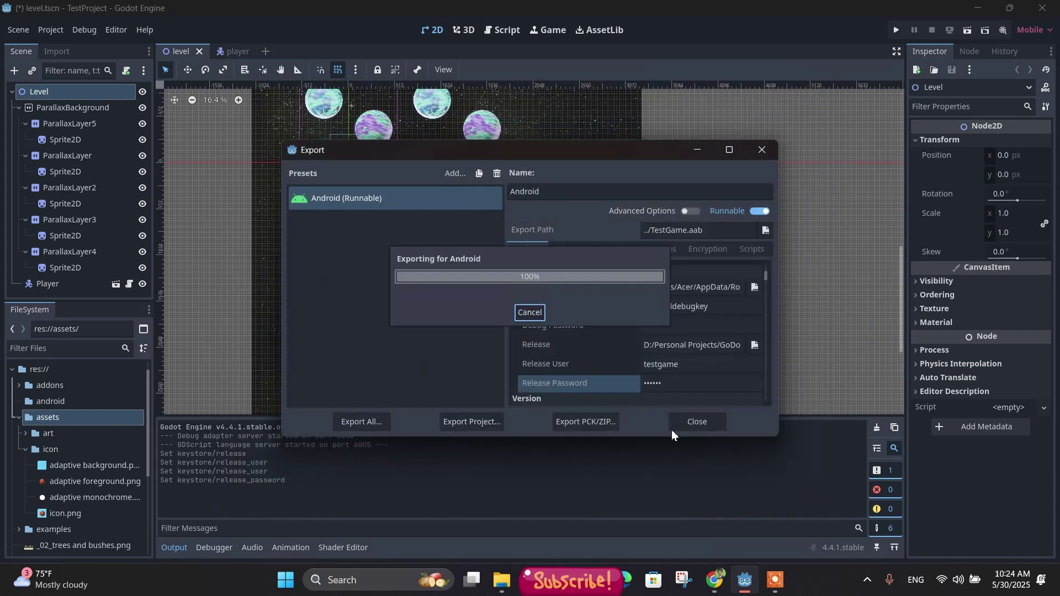